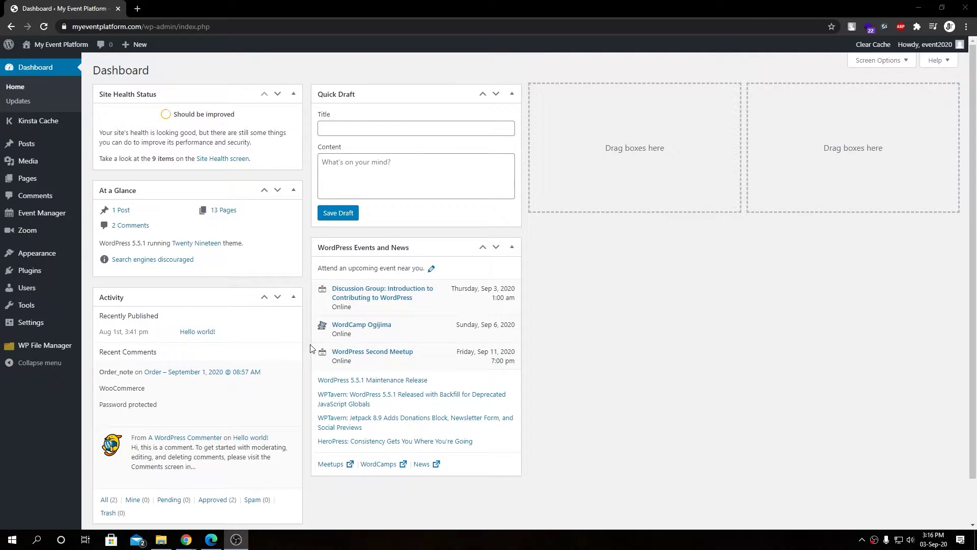
Step: Reveal the Zoom submenu in the WordPress admin sidebar
{"action": "mouse_move", "coordinate": [45, 238]}
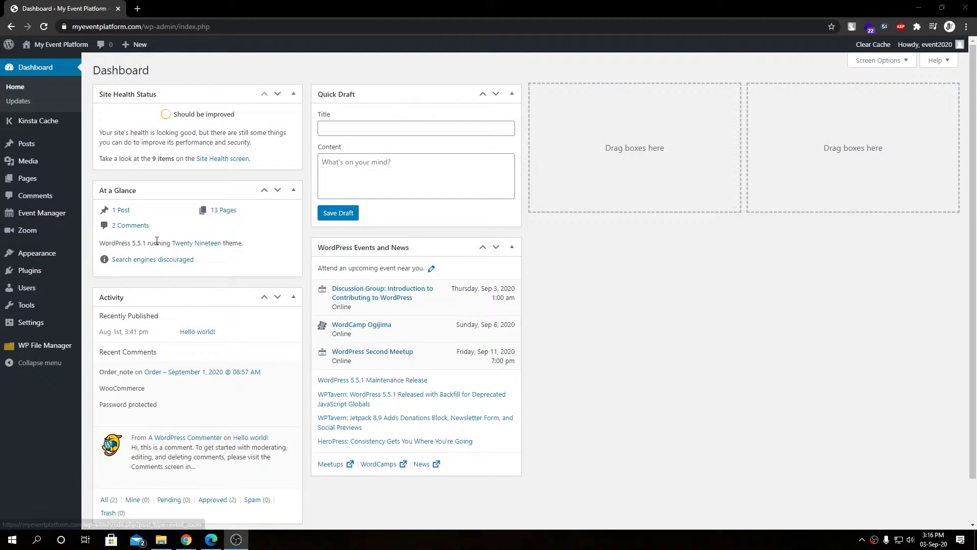
Step: Title a new meeting 'Meeting for team' and describe it as a team discussion about performance and further workflow
{"action": "left_click", "coordinate": [117, 246]}
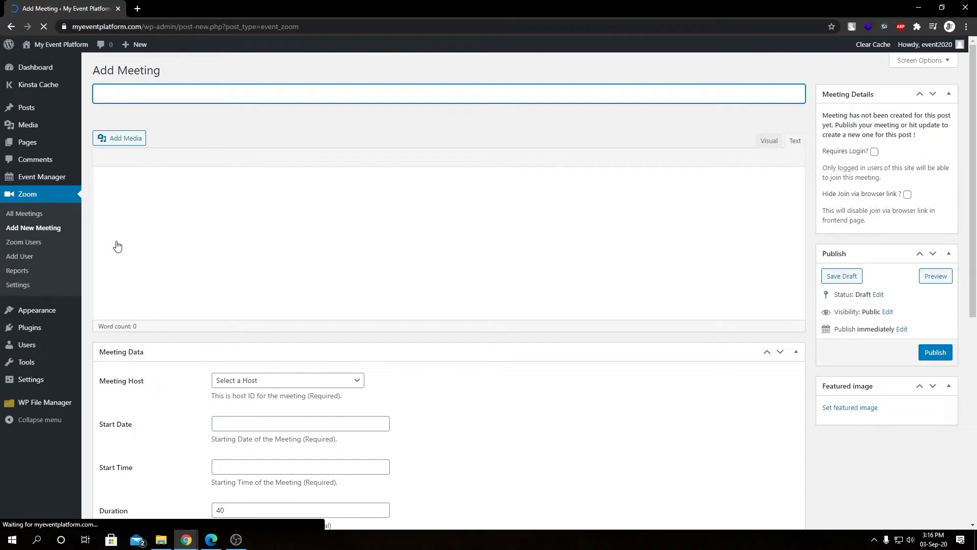
{"action": "type", "text": "Meeting for"}
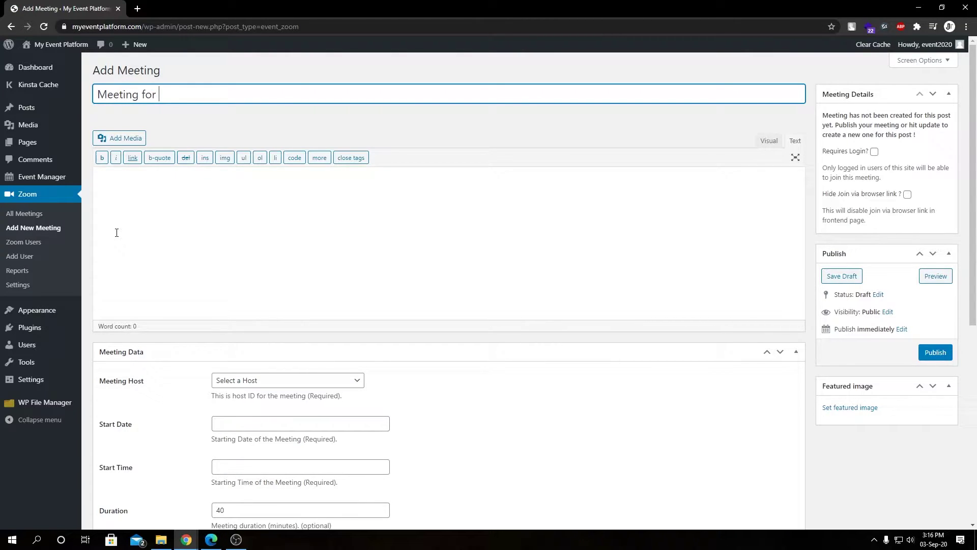
{"action": "type", "text": " team"}
{"action": "left_click", "coordinate": [117, 232]}
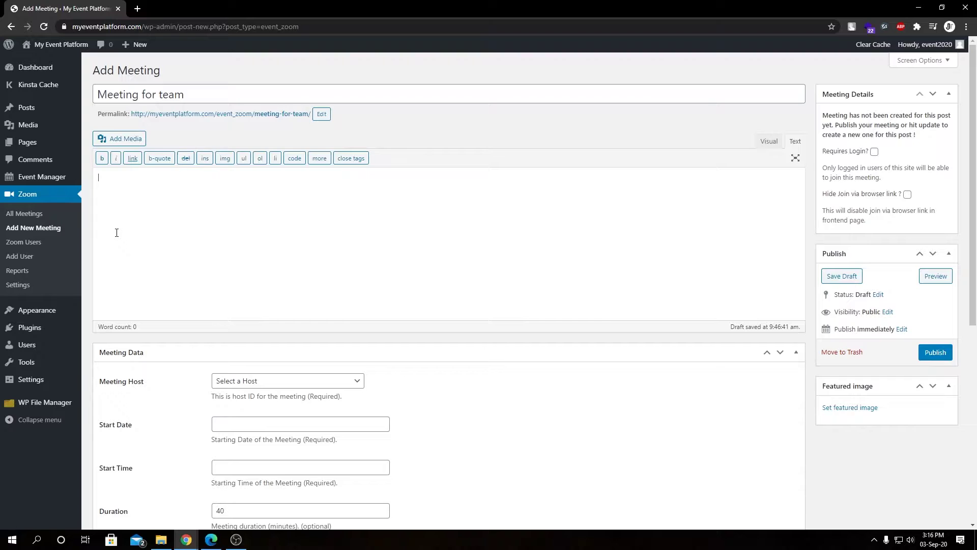
{"action": "type", "text": "meeting for our team about discussing perfor"}
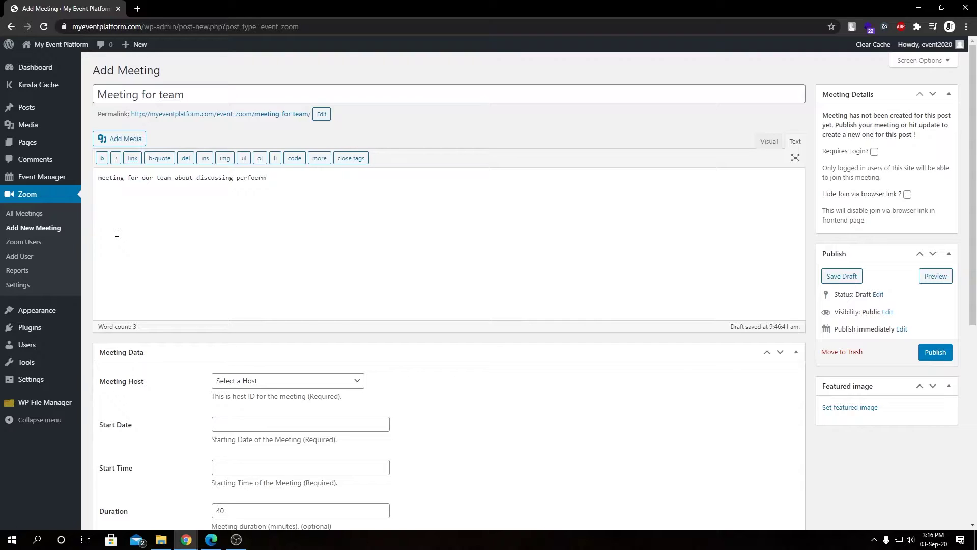
{"action": "type", "text": "mance and further workflow"}
Step: Choose the meeting host and set the start to September 4, 10:30
{"action": "left_click", "coordinate": [291, 383]}
{"action": "left_click", "coordinate": [294, 404]}
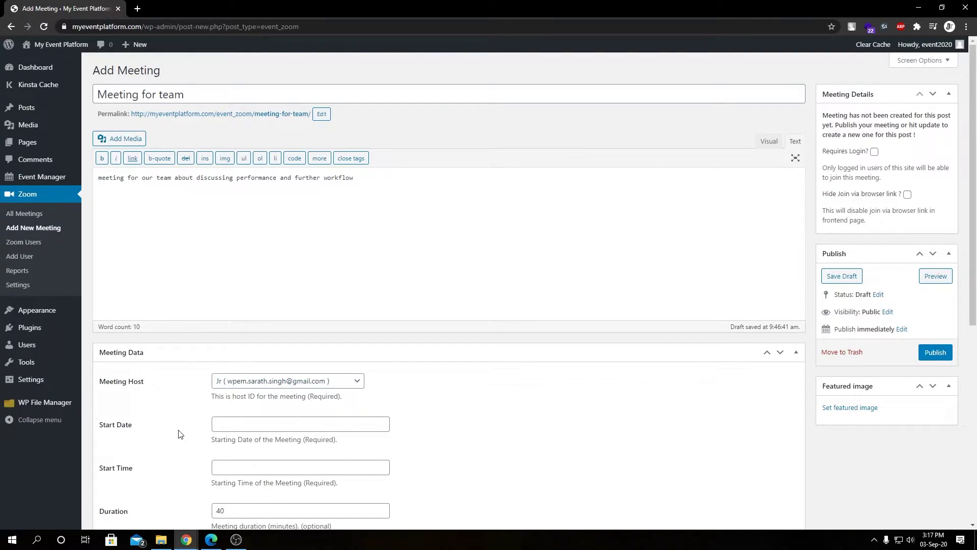
{"action": "left_click", "coordinate": [239, 425]}
{"action": "left_click", "coordinate": [305, 351]}
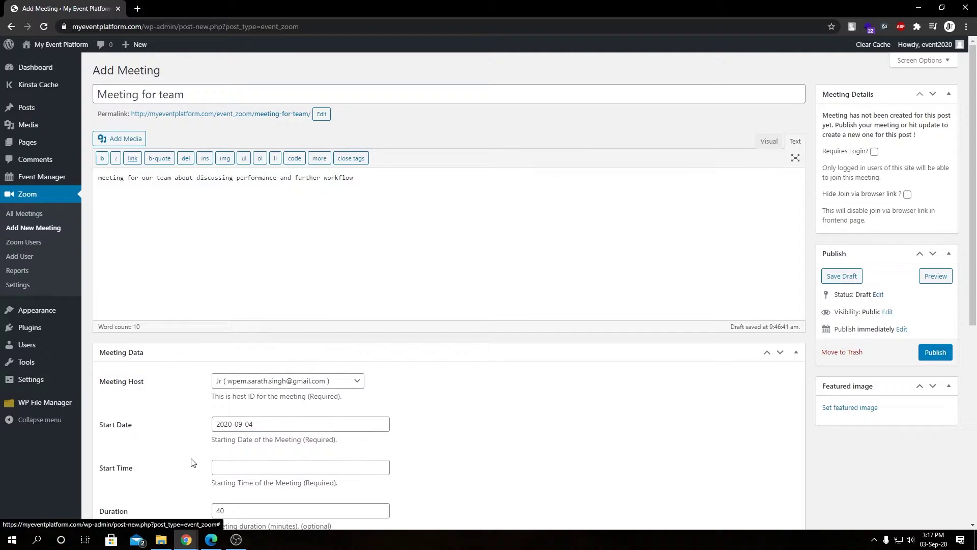
{"action": "left_click", "coordinate": [246, 468]}
{"action": "scroll", "coordinate": [227, 439], "scroll_direction": "down", "scroll_amount": 5}
{"action": "left_click", "coordinate": [227, 439]}
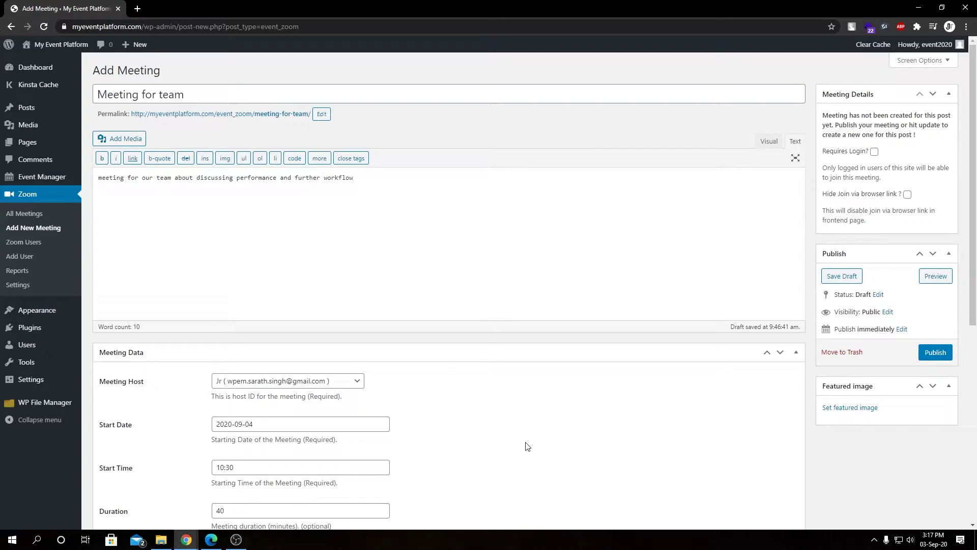
Step: Publish the 'Meeting for team' Zoom meeting
{"action": "scroll", "coordinate": [527, 446], "scroll_direction": "down", "scroll_amount": 7}
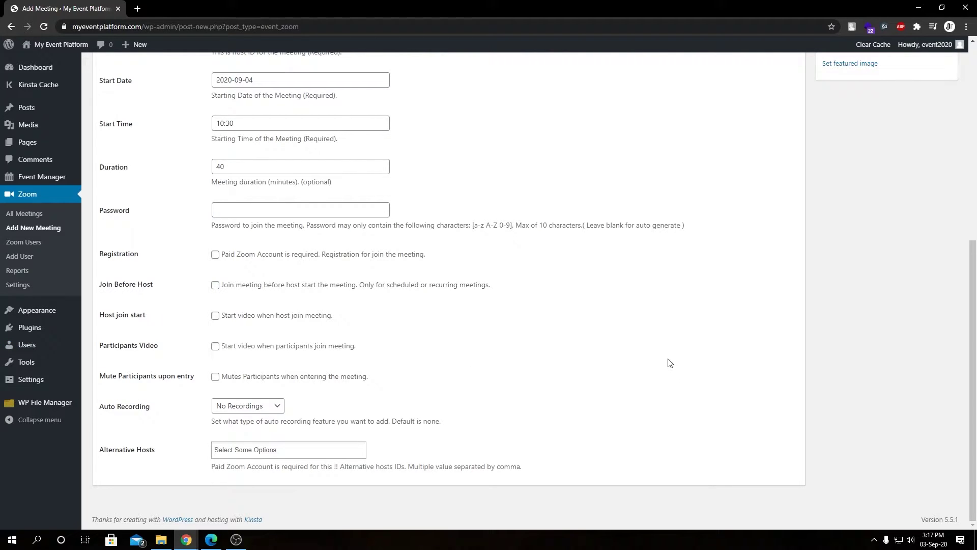
{"action": "scroll", "coordinate": [669, 364], "scroll_direction": "up", "scroll_amount": 4}
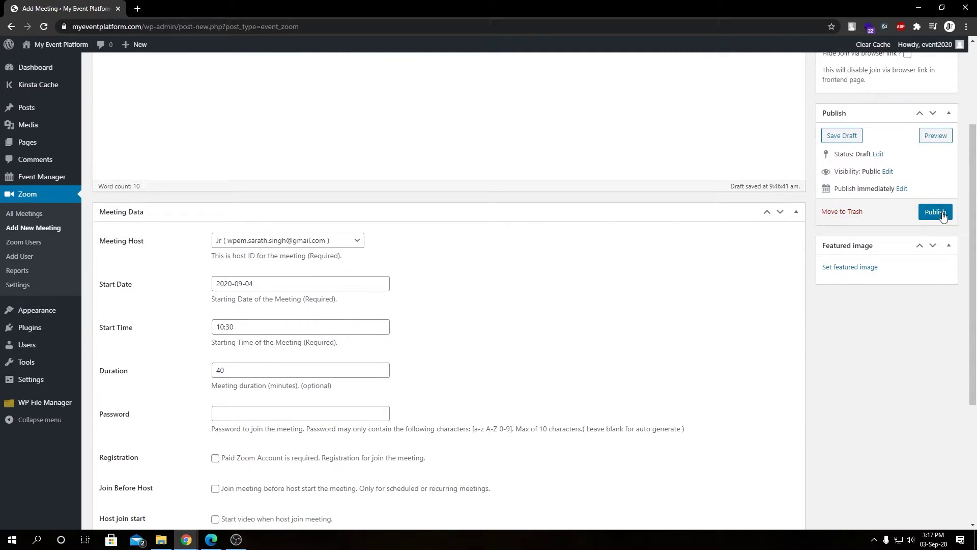
{"action": "left_click", "coordinate": [937, 212]}
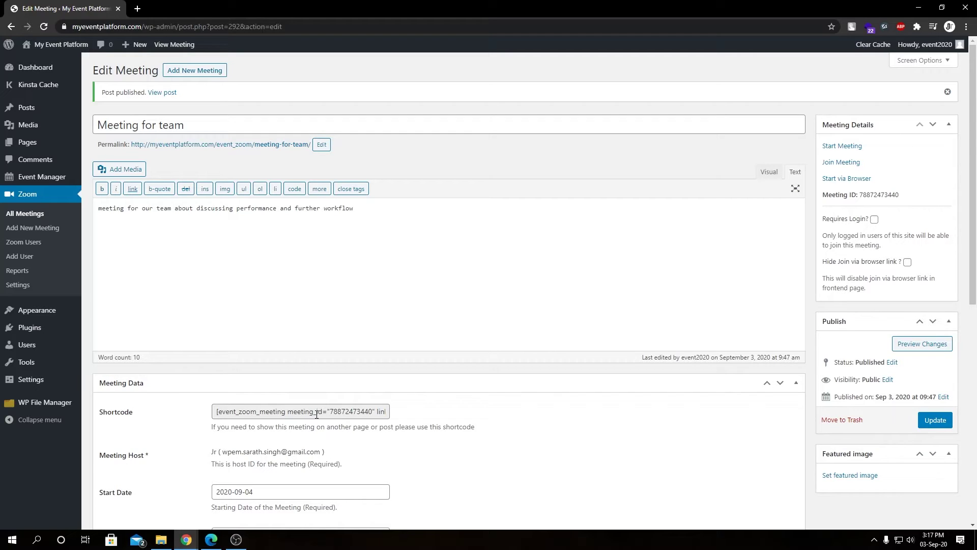
Step: Copy the meeting's Zoom shortcode and dismiss the 'Copied to clipboard' alert
{"action": "double_click", "coordinate": [125, 412]}
{"action": "left_click", "coordinate": [294, 415]}
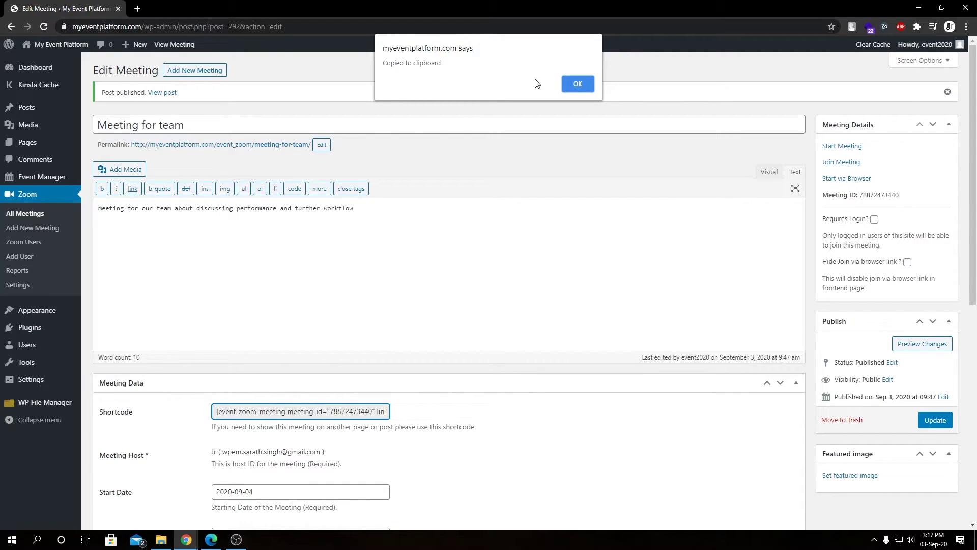
{"action": "left_click", "coordinate": [574, 84]}
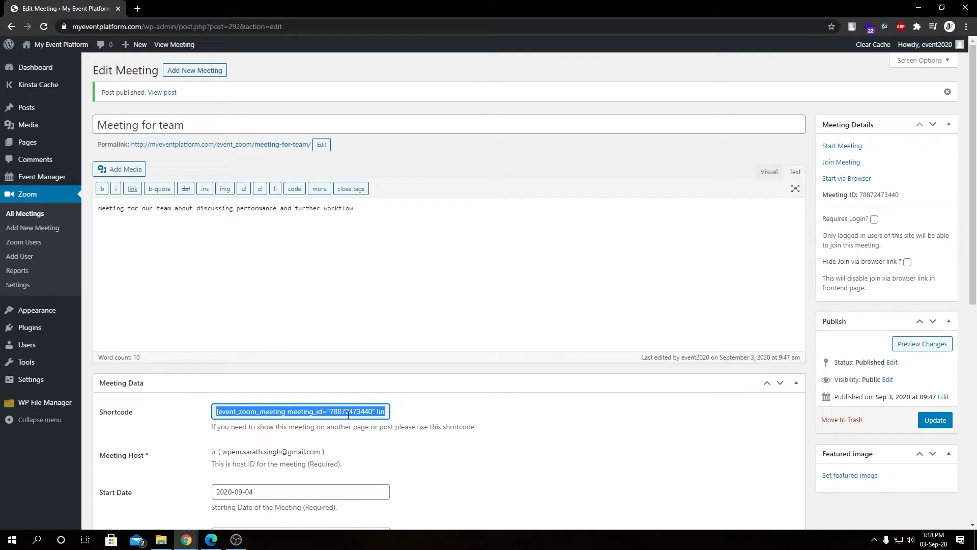
{"action": "mouse_move", "coordinate": [135, 44]}
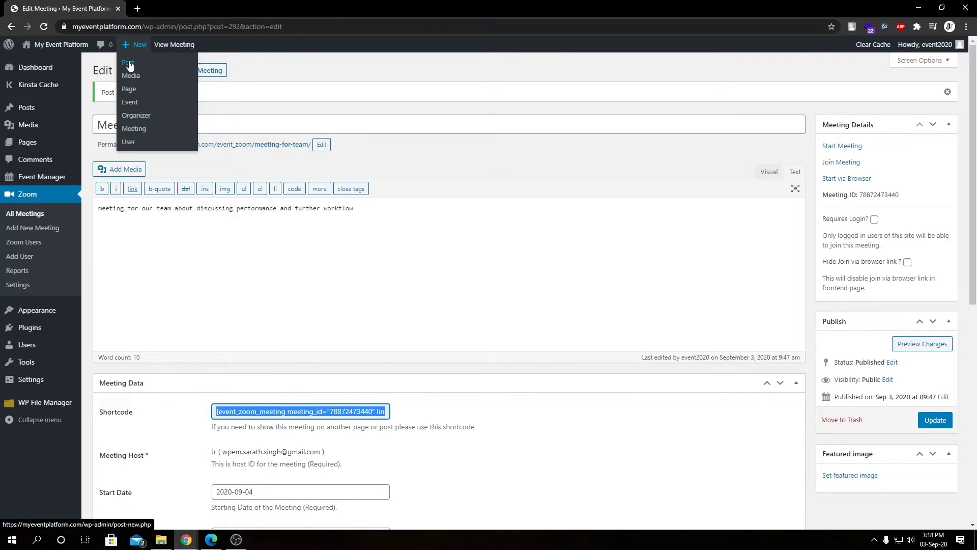
Step: Create a new page titled 'Meeting for team' without the trailing comma
{"action": "left_click", "coordinate": [131, 91]}
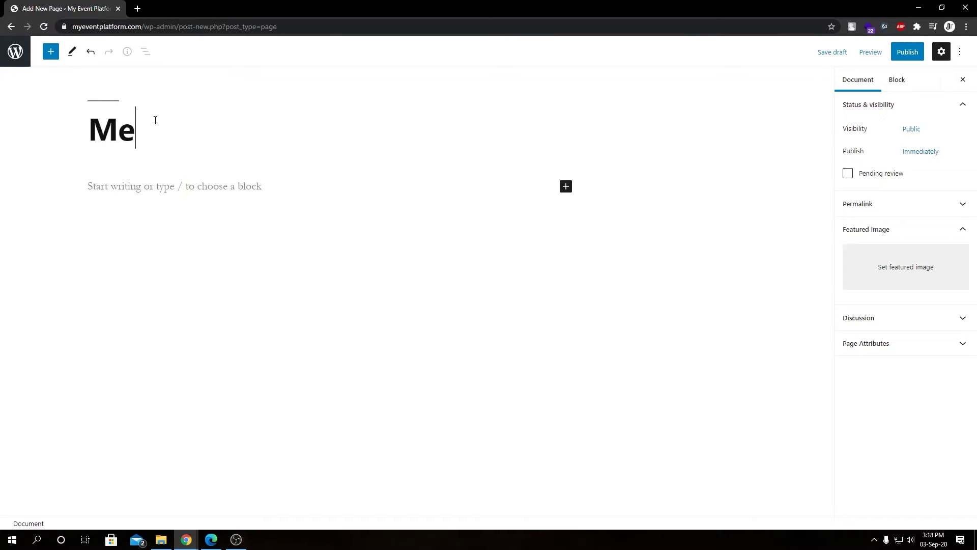
{"action": "type", "text": "eting for "}
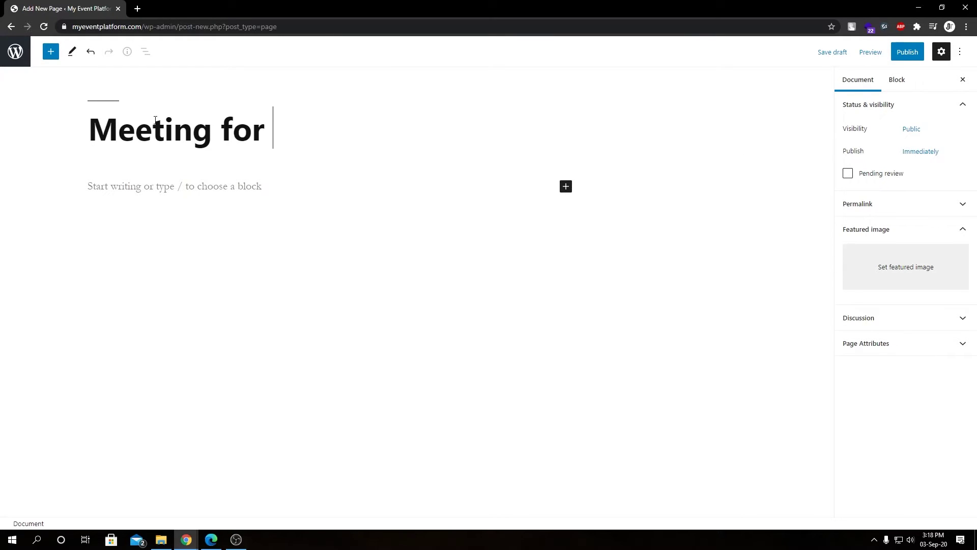
{"action": "type", "text": "team,"}
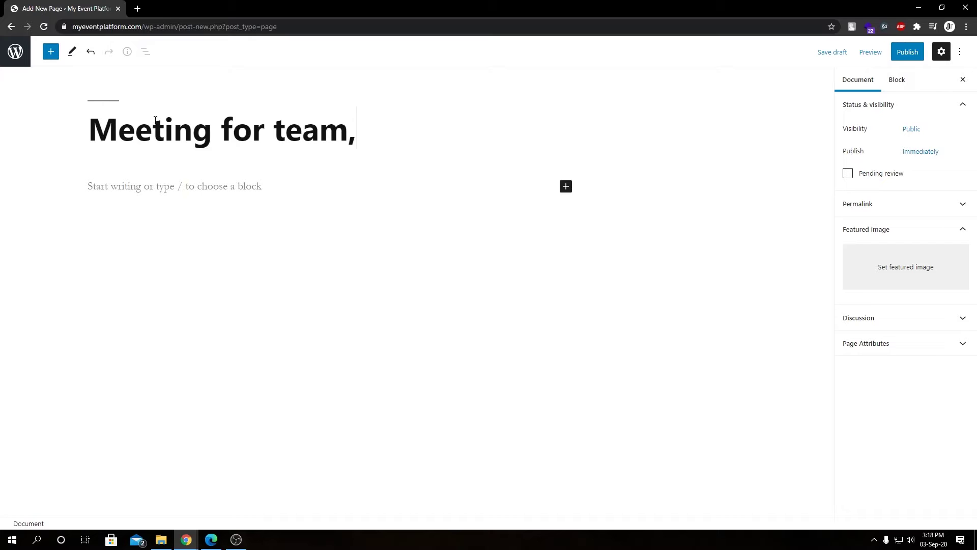
{"action": "key", "text": "BackSpace"}
Step: Paste the Zoom meeting shortcode into the page body using the Code editor
{"action": "left_click", "coordinate": [960, 52]}
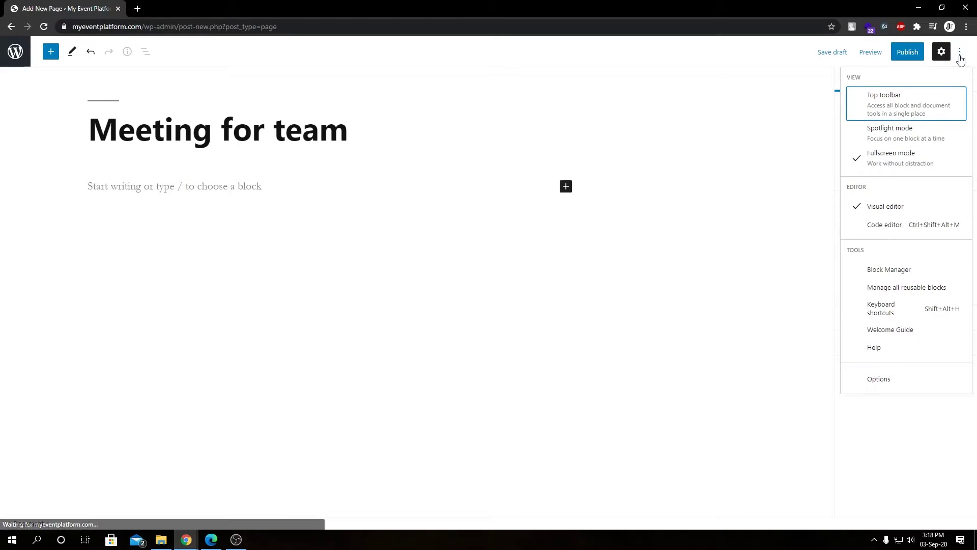
{"action": "left_click", "coordinate": [930, 222]}
{"action": "left_click", "coordinate": [220, 193]}
{"action": "key", "text": "ctrl+v"}
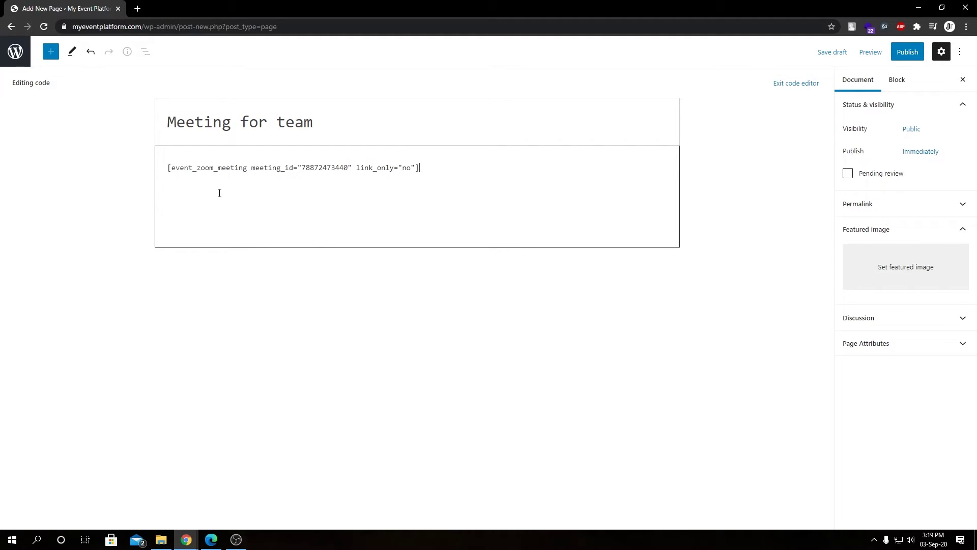
Step: Publish the page and open the live page in a new tab
{"action": "left_click", "coordinate": [915, 59]}
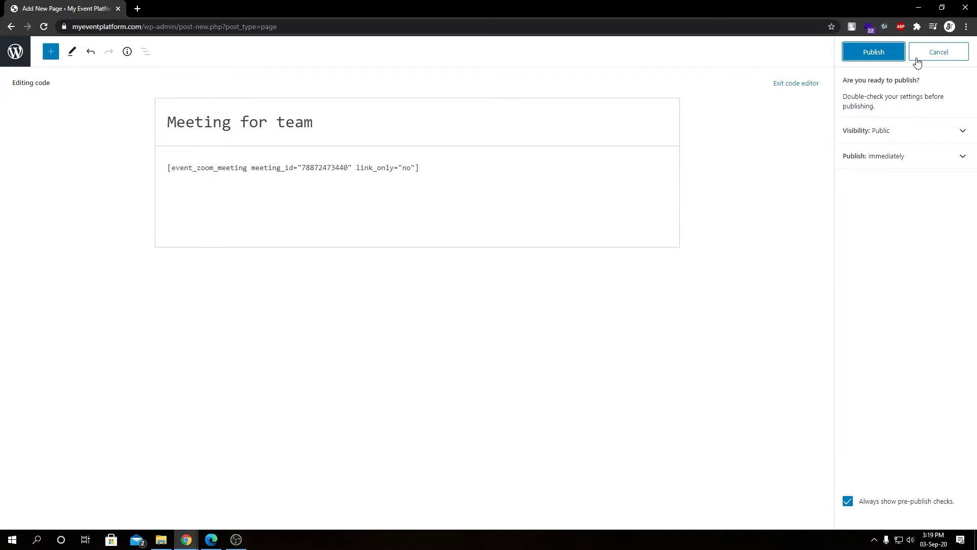
{"action": "left_click", "coordinate": [885, 56]}
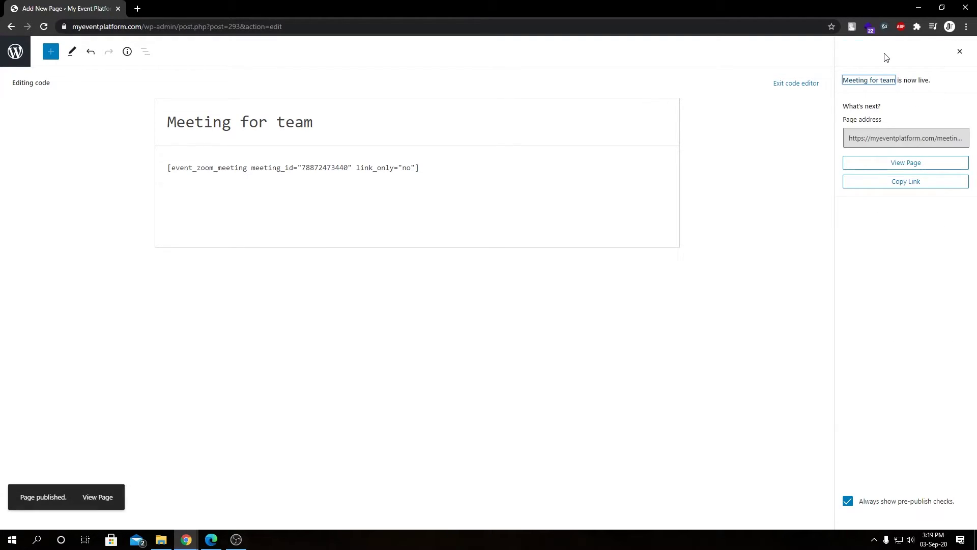
{"action": "right_click", "coordinate": [868, 164]}
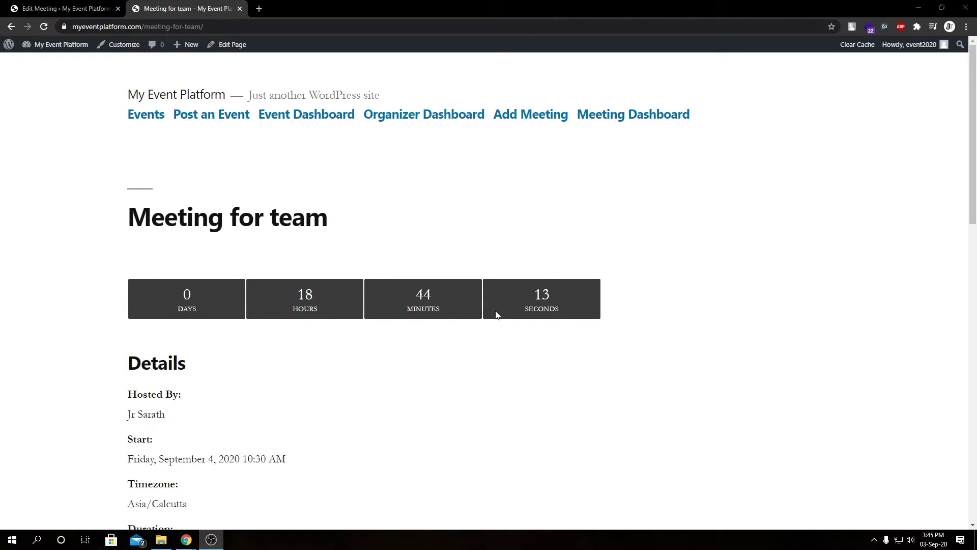
Step: Scroll the live meeting page down past the meeting details to Start Meeting
{"action": "scroll", "coordinate": [250, 286], "scroll_direction": "down", "scroll_amount": 2}
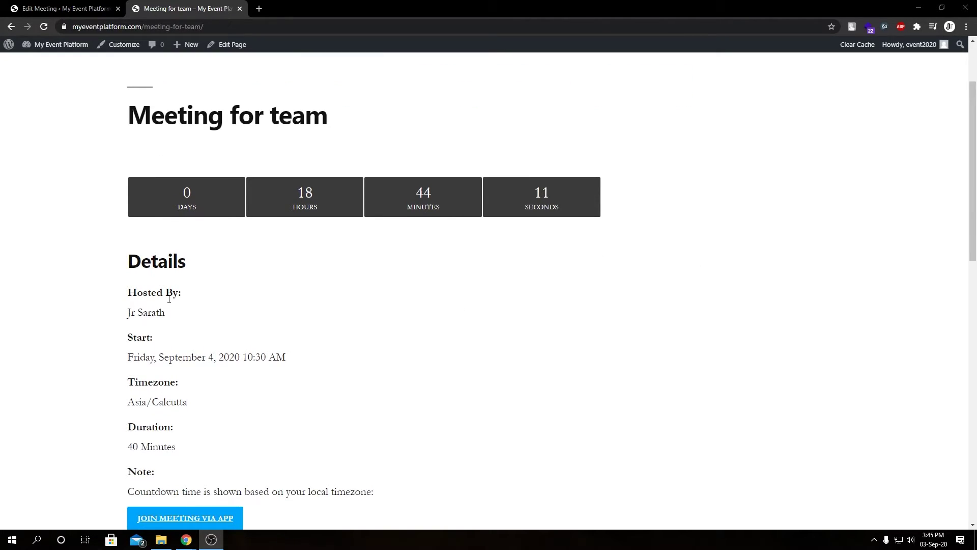
{"action": "scroll", "coordinate": [169, 298], "scroll_direction": "down", "scroll_amount": 2}
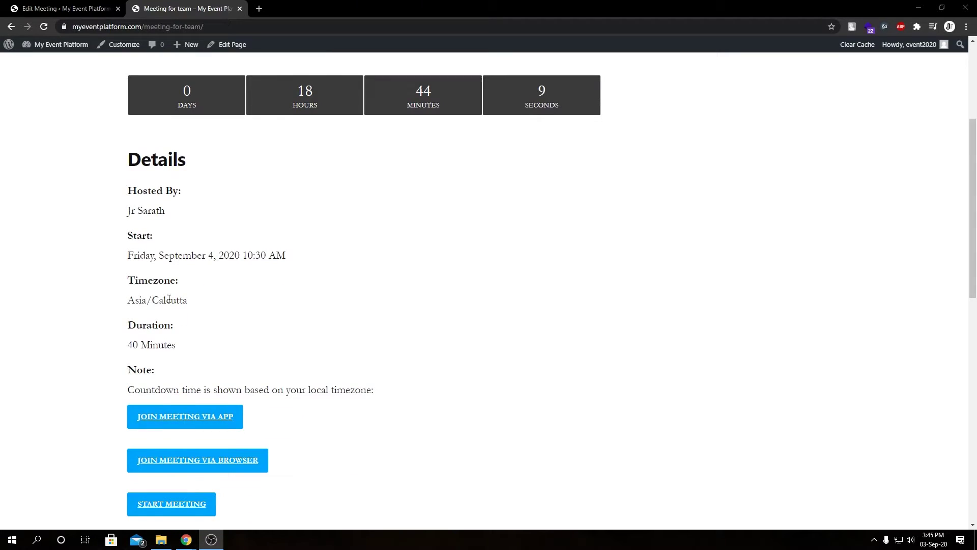
{"action": "scroll", "coordinate": [169, 299], "scroll_direction": "down", "scroll_amount": 2}
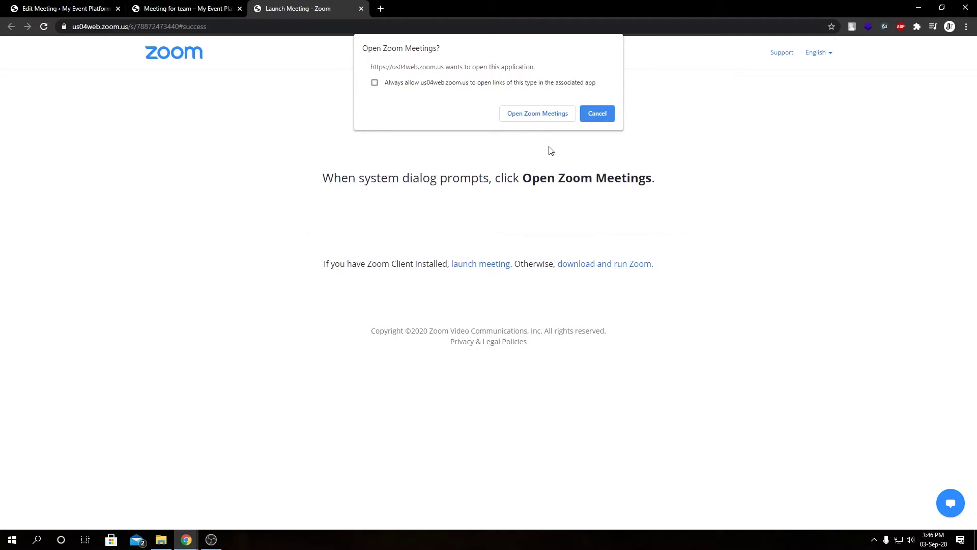
Step: Launch the meeting in the Zoom app, show its participants list, and close the launch tab
{"action": "left_click", "coordinate": [554, 115]}
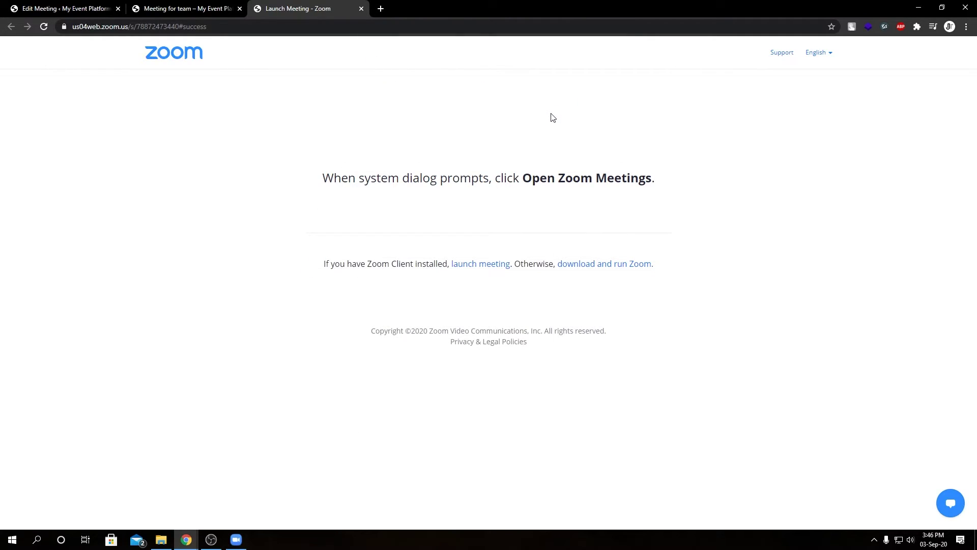
{"action": "left_click", "coordinate": [239, 540]}
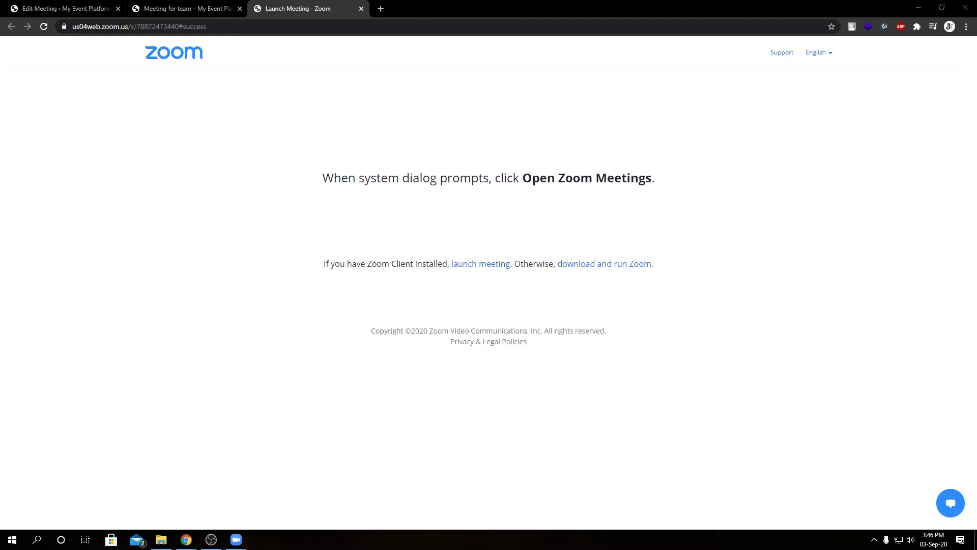
{"action": "left_click_drag", "start_coordinate": [478, 139], "coordinate": [428, 93]}
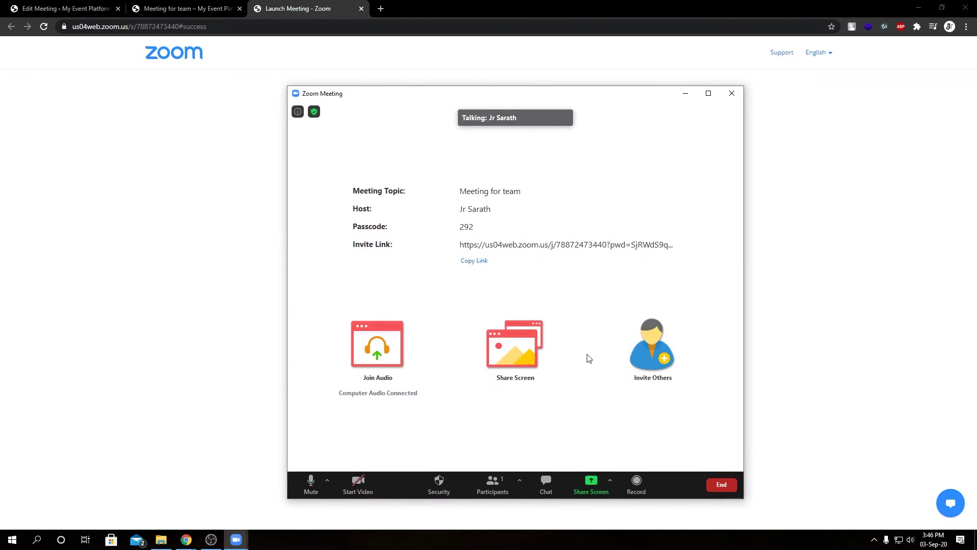
{"action": "left_click", "coordinate": [493, 484]}
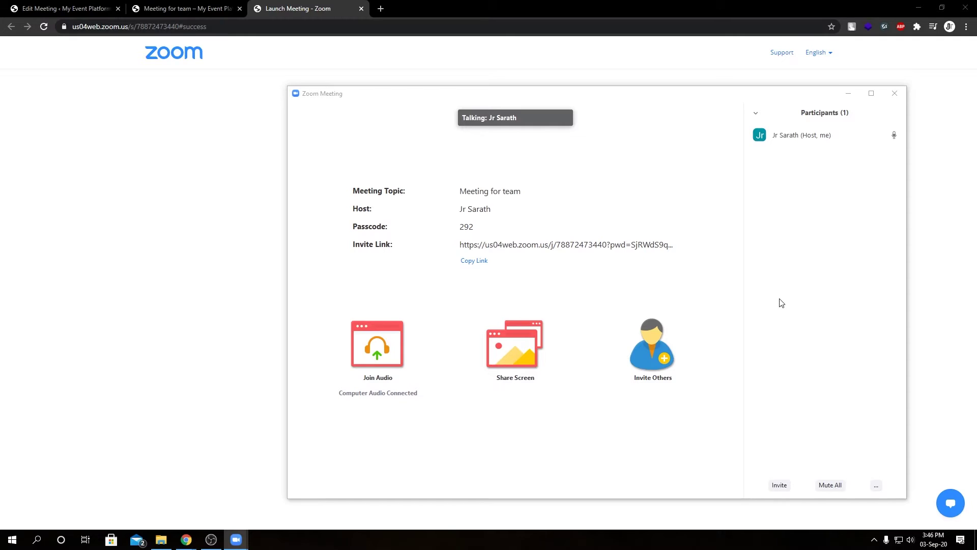
{"action": "left_click", "coordinate": [361, 9]}
{"action": "left_click", "coordinate": [361, 9]}
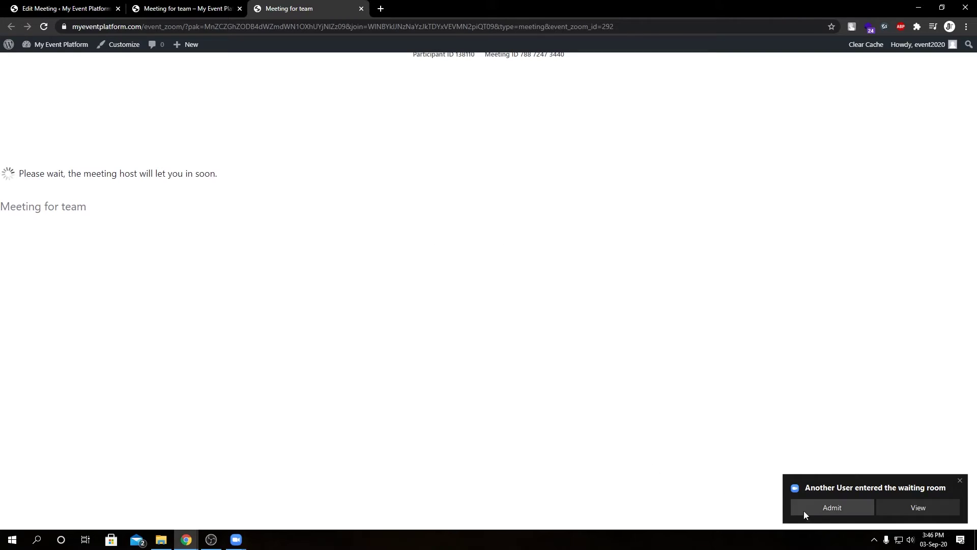
Step: Admit the waiting browser participant and bring the host's Zoom meeting window forward
{"action": "left_click", "coordinate": [841, 509]}
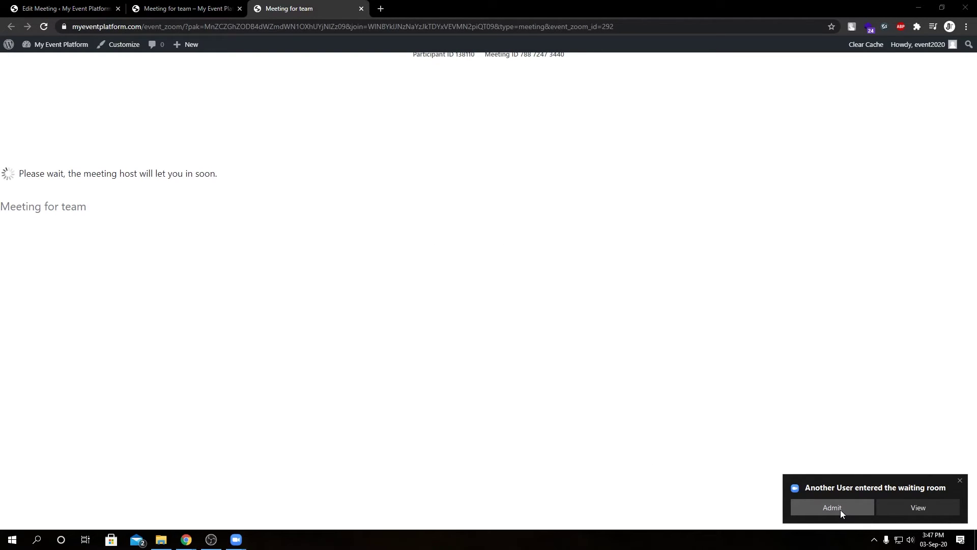
{"action": "mouse_move", "coordinate": [238, 538]}
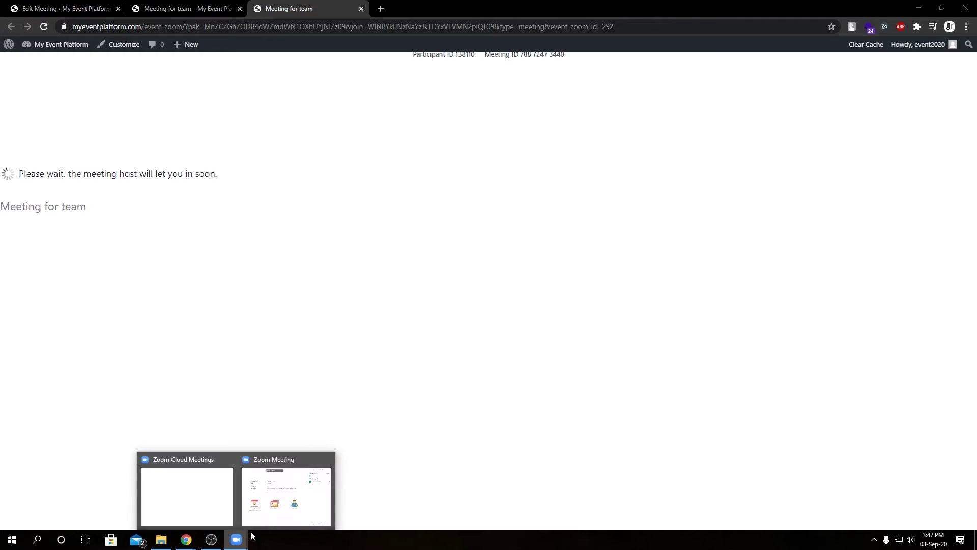
{"action": "left_click", "coordinate": [299, 495]}
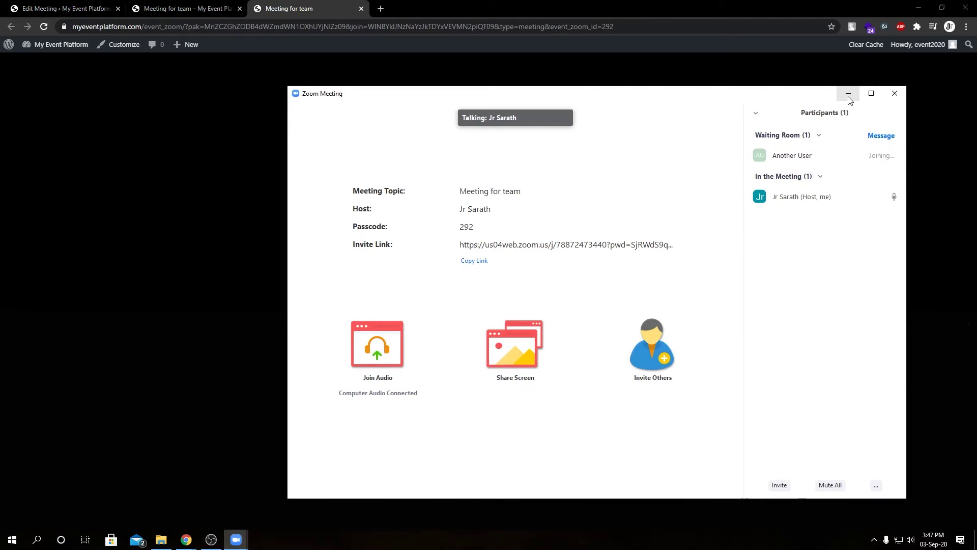
Step: Minimize the Zoom window and join computer audio in the browser meeting
{"action": "left_click", "coordinate": [848, 94]}
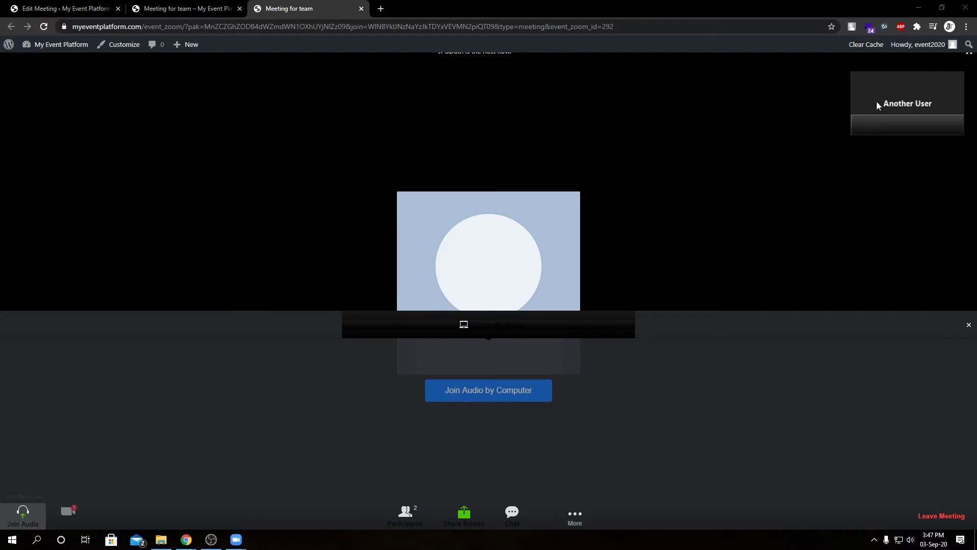
{"action": "left_click", "coordinate": [483, 396]}
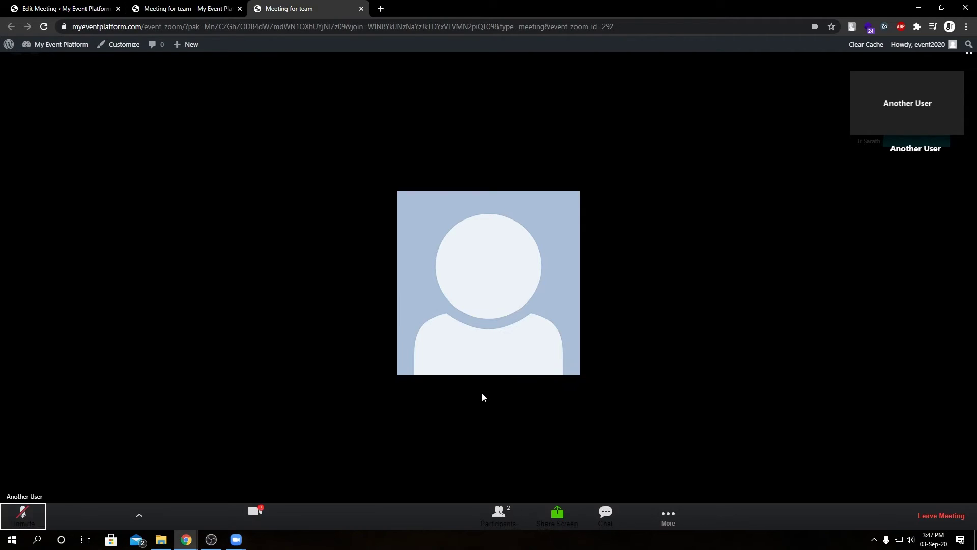